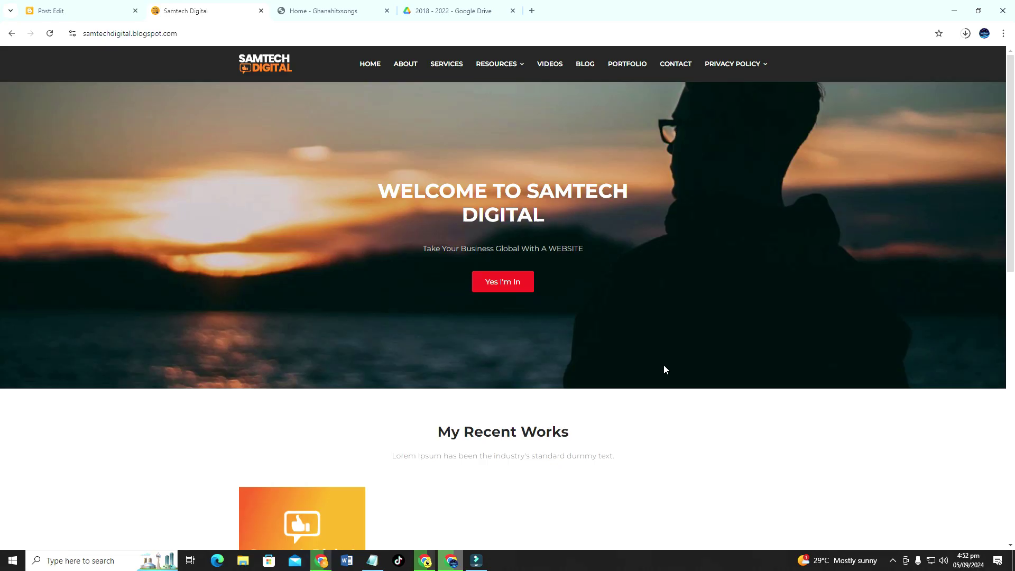
- Open the G1 Boss EXBiT – Love Is Blind article on Ghanahitxsongs and scroll through it
left_click(323, 11)
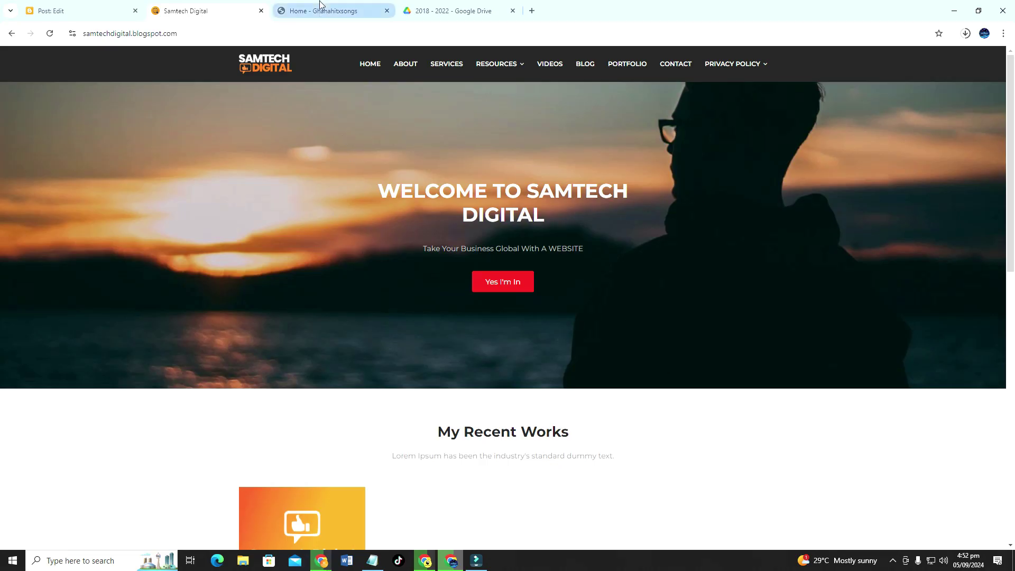
left_click(322, 351)
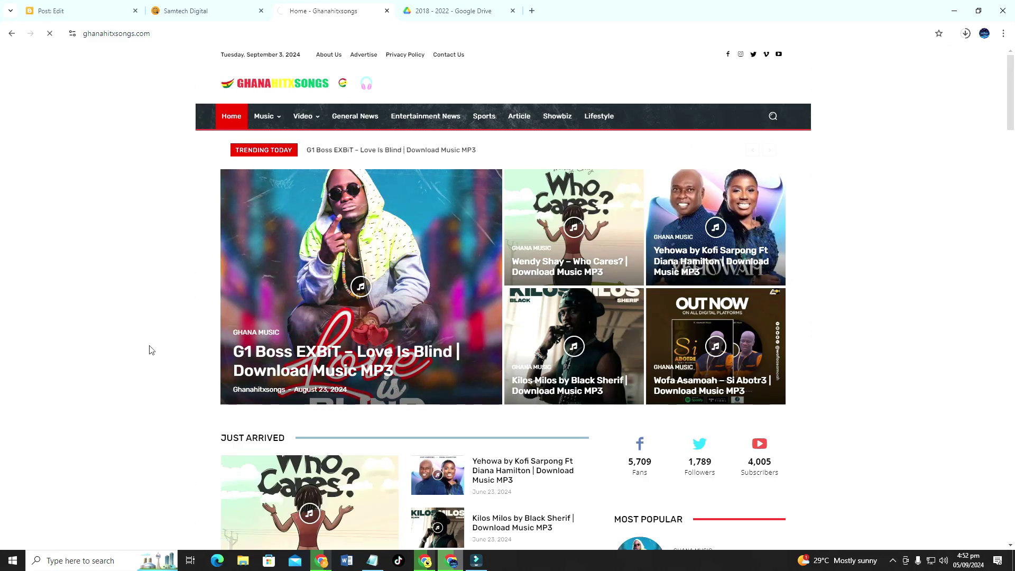
scroll(333, 319, "down", 5)
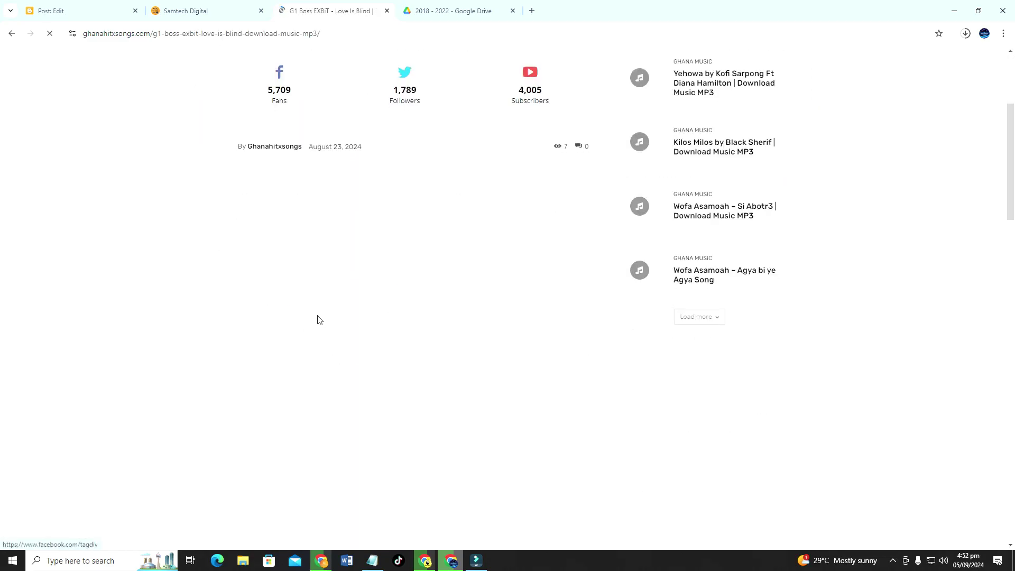
scroll(371, 316, "down", 9)
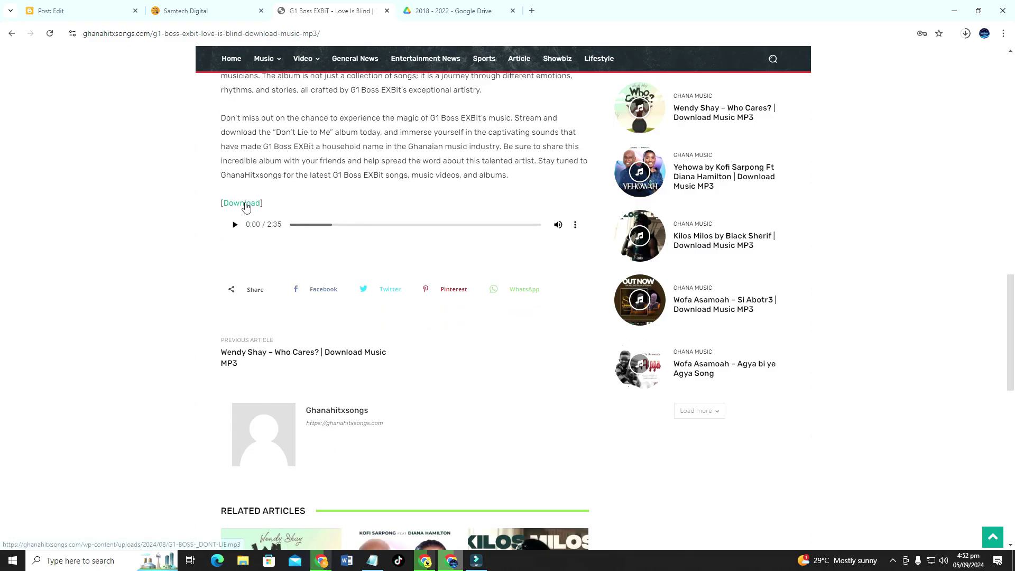
scroll(450, 288, "up", 6)
scroll(451, 288, "up", 3)
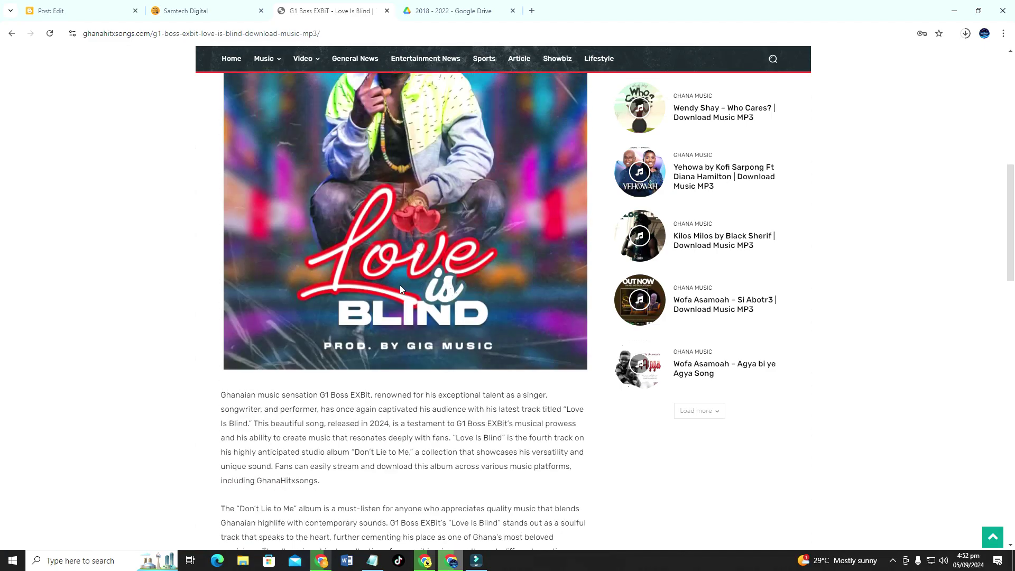
scroll(386, 290, "up", 7)
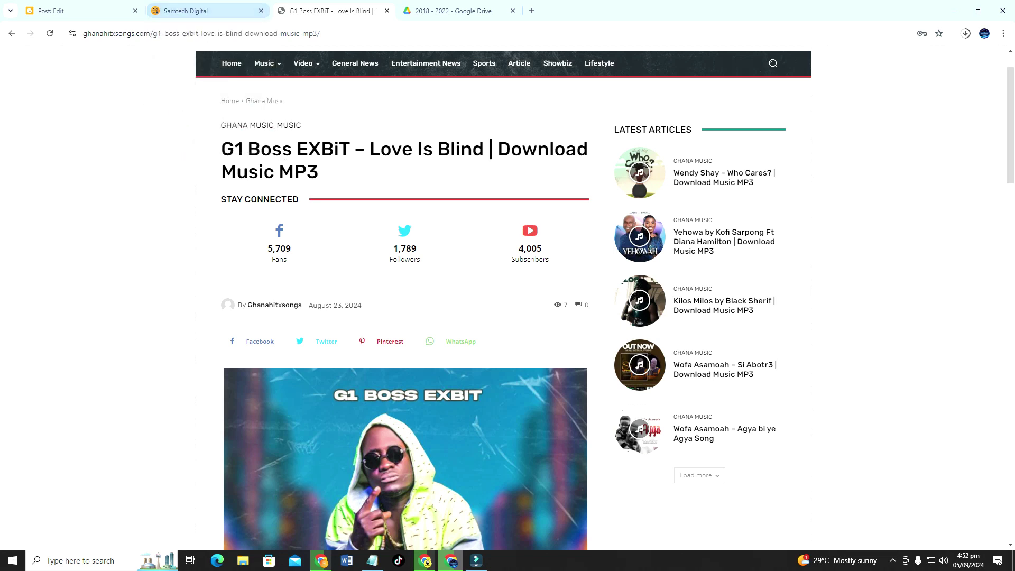
- Look over the Samtech Digital contact form's email and message fields, then return to Ghanahitxsongs
left_click(202, 11)
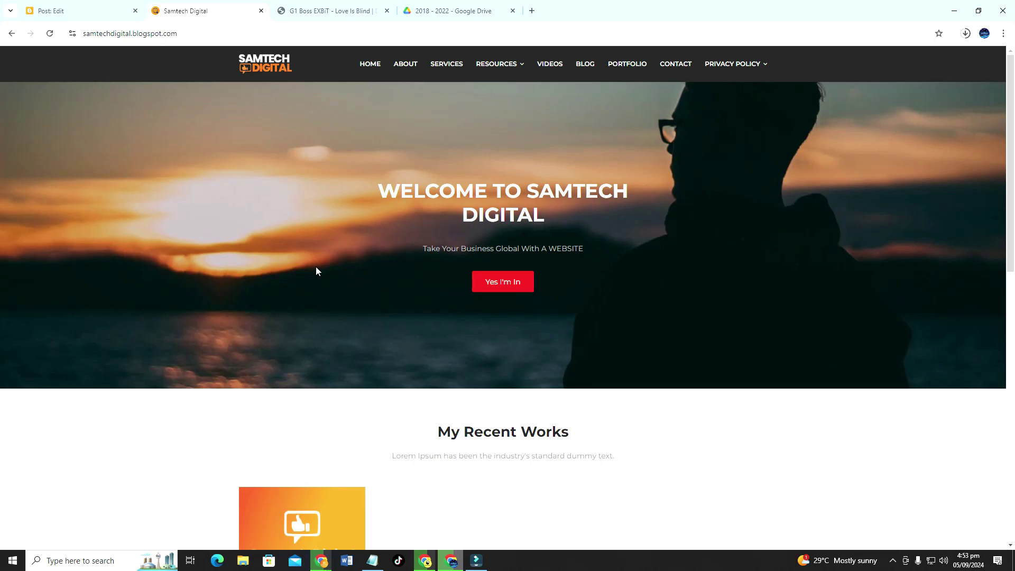
scroll(379, 208, "down", 12)
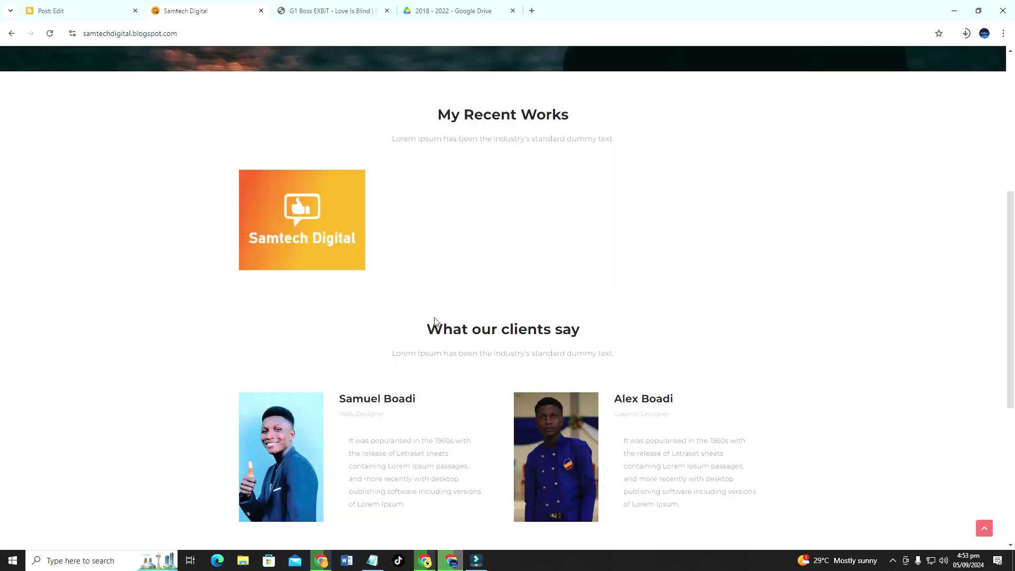
left_click(671, 315)
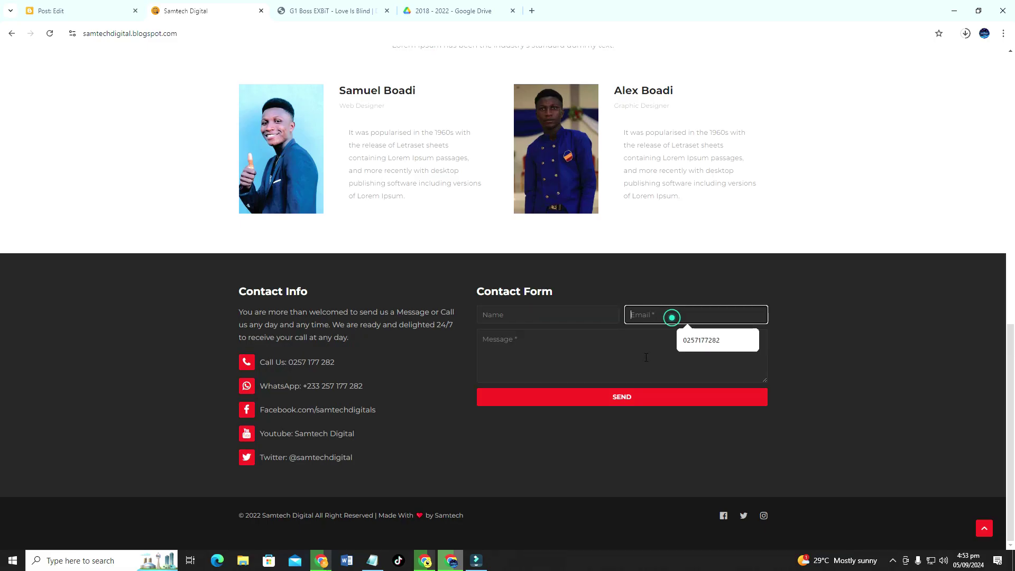
left_click(643, 356)
left_click_drag(299, 363, 334, 362)
scroll(444, 302, "up", 12)
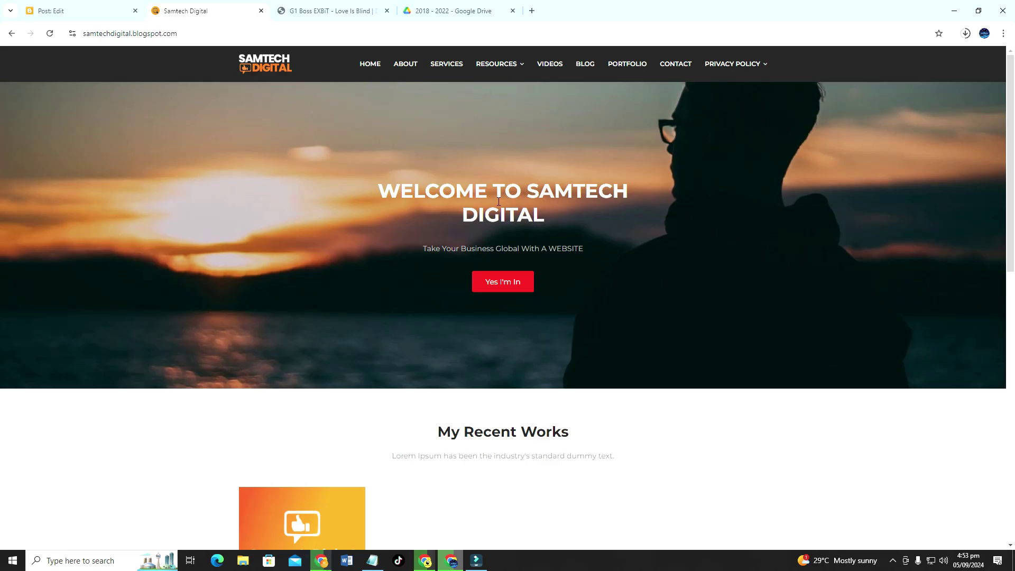
left_click(330, 11)
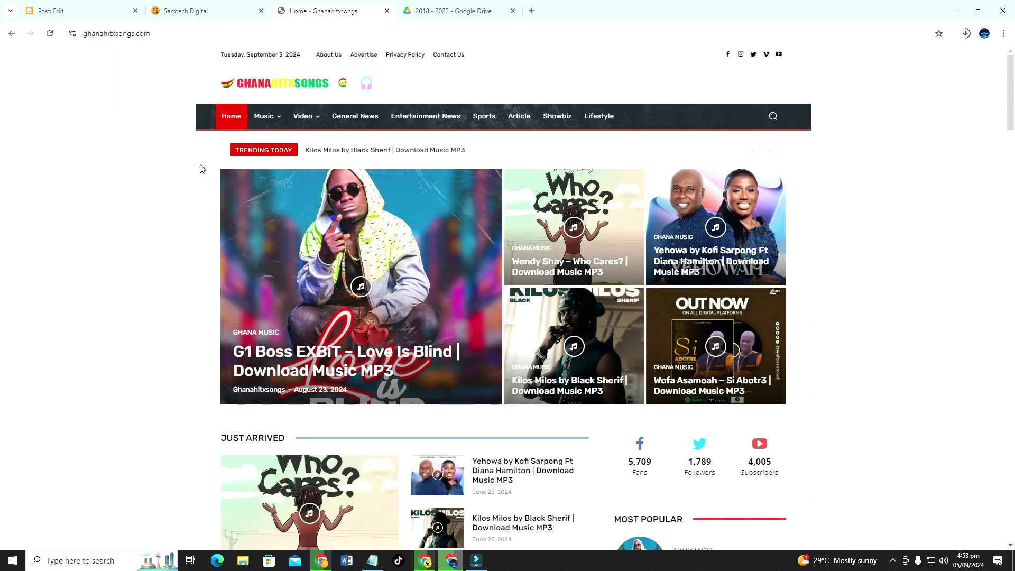
- Review the DOWNLOAD: G1 Boss ExBit - Love Is Blind draft's title, cover image and last paragraph
left_click(83, 10)
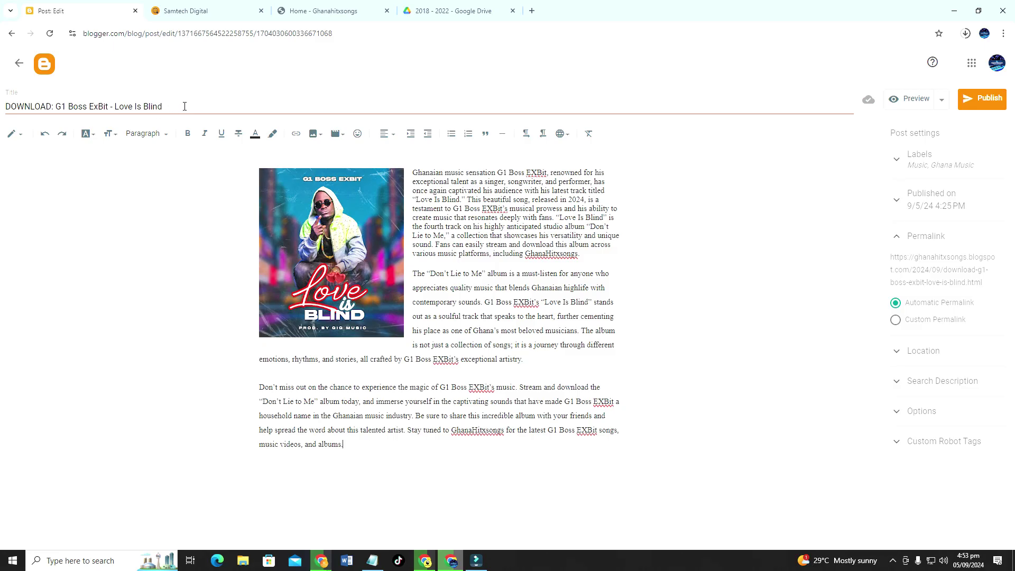
left_click_drag(185, 106, 2, 110)
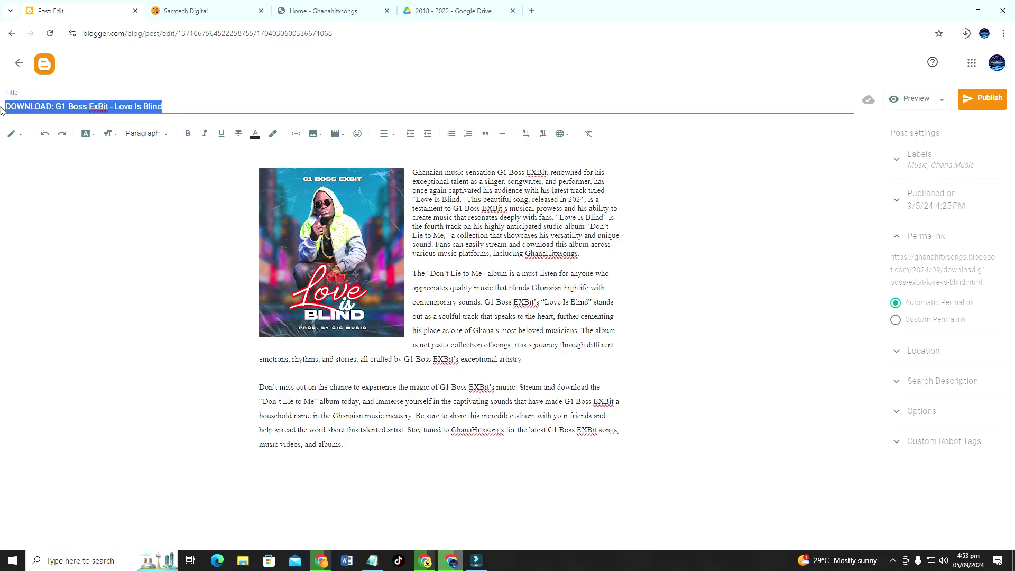
left_click(104, 106)
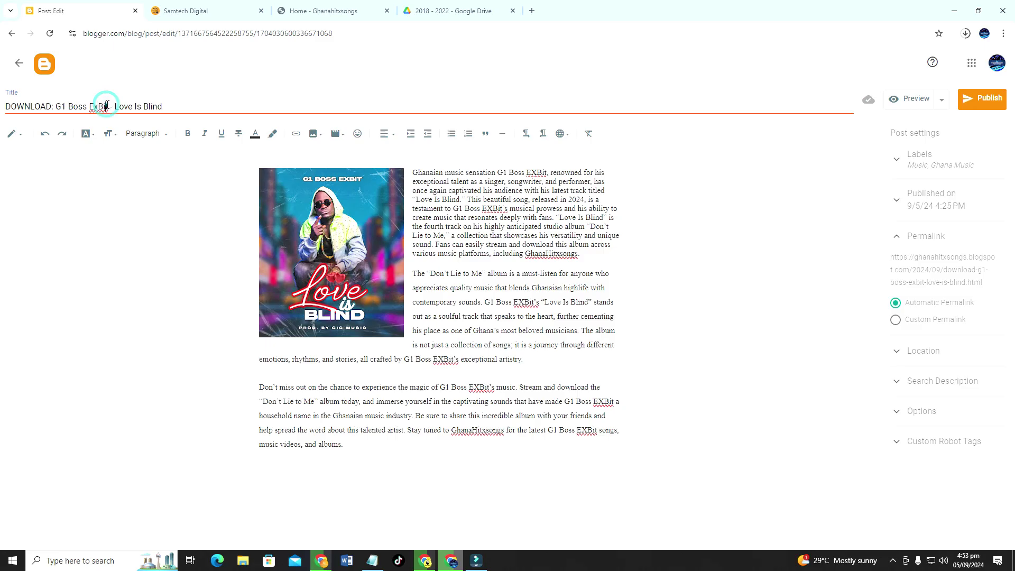
left_click(486, 213)
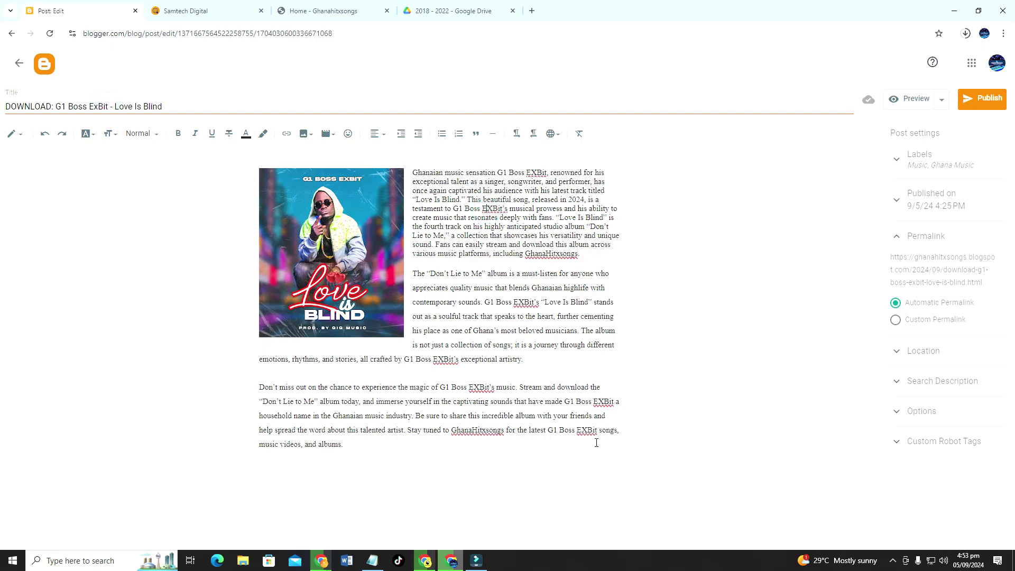
left_click(356, 241)
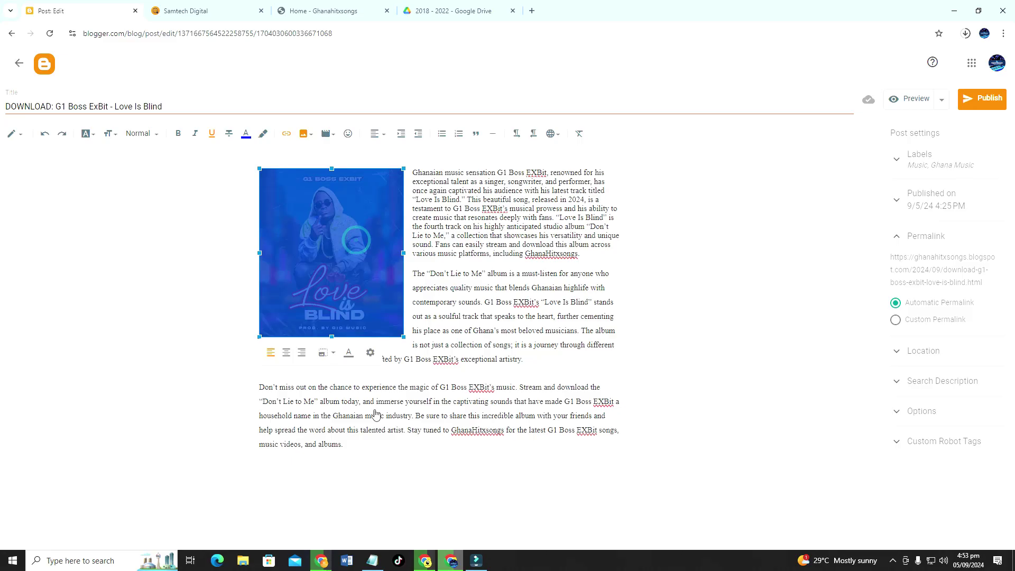
left_click(373, 450)
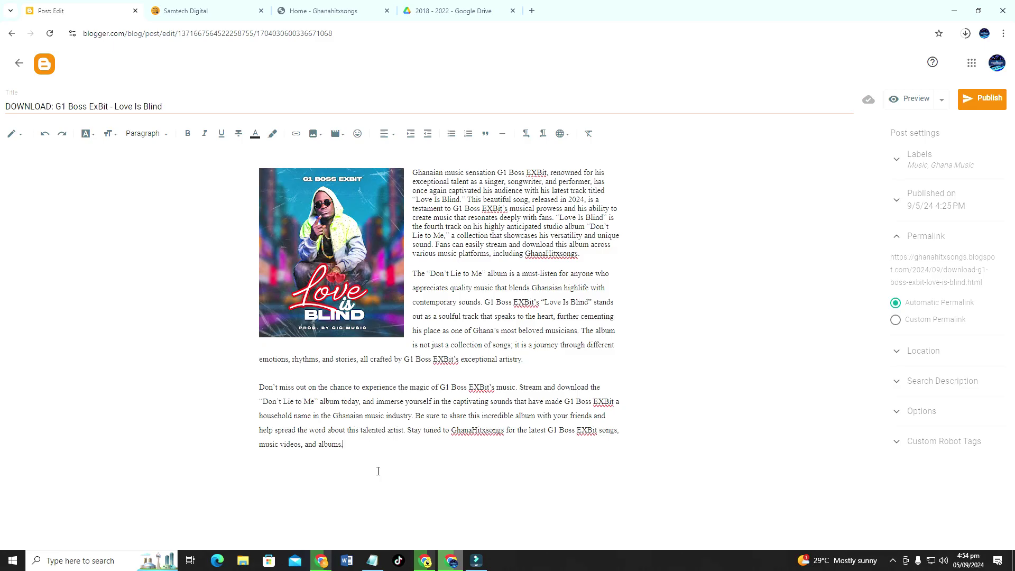
key("ctrl+4")
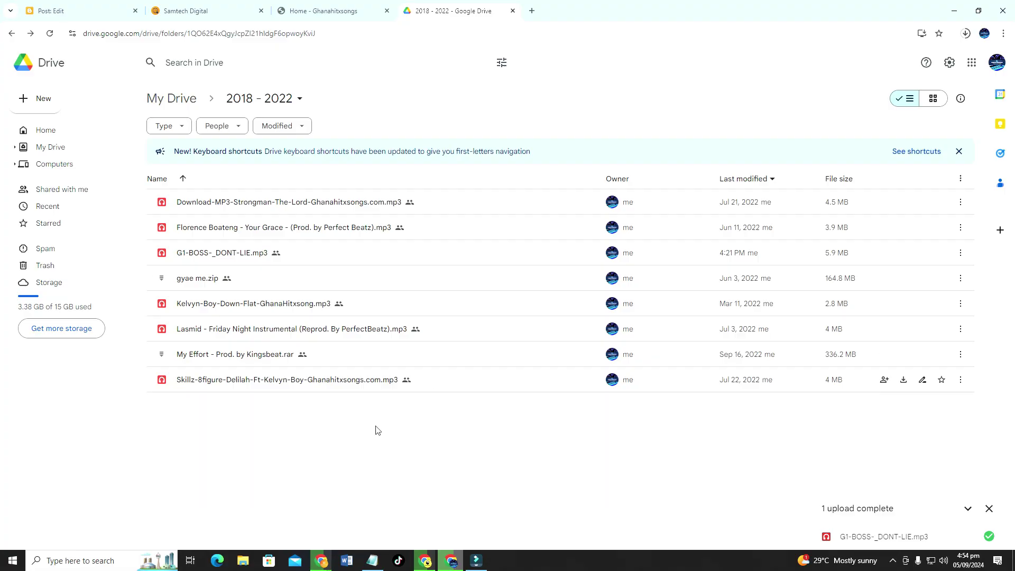
- Cancel a File upload of the mp3 and select G1-BOSS-_DONT-LIE.mp3 in the 2018 - 2022 folder
right_click(340, 408)
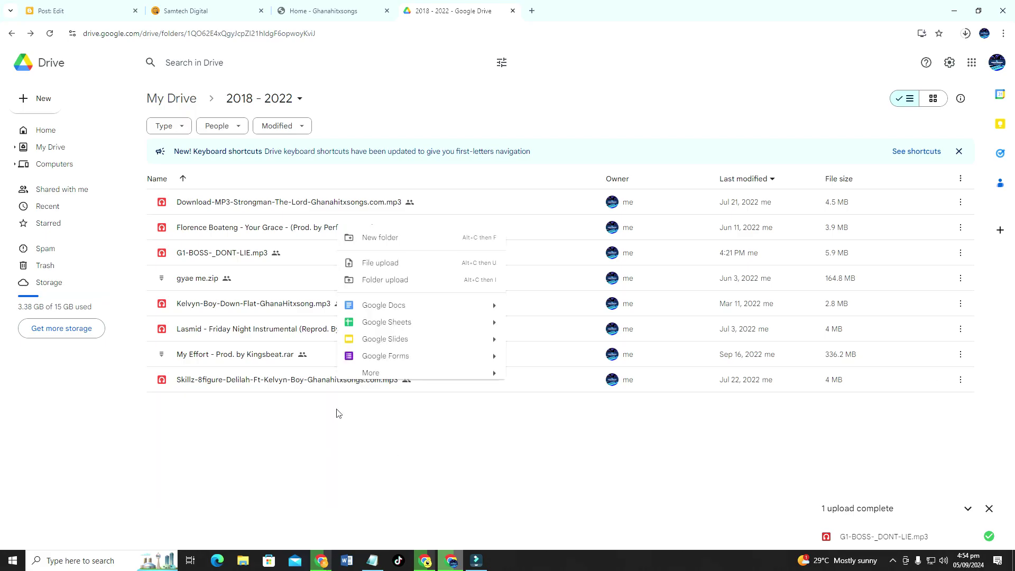
left_click(377, 264)
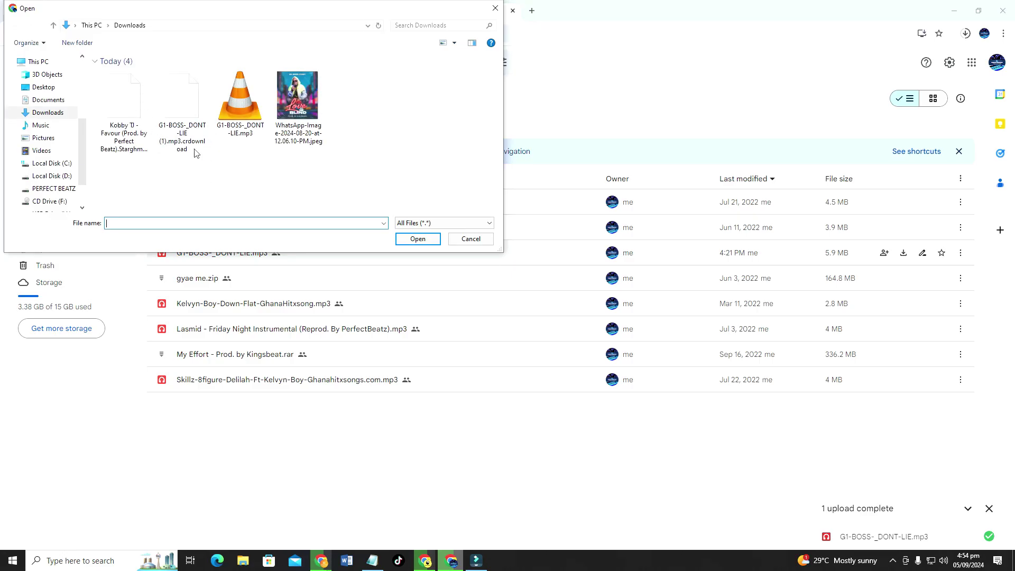
left_click(188, 114)
left_click(241, 97)
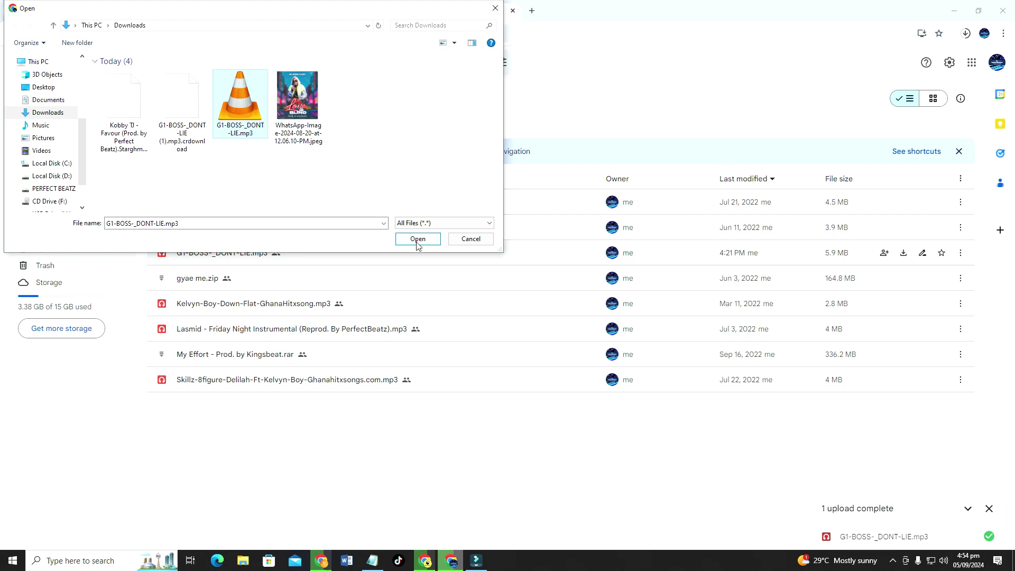
left_click(465, 240)
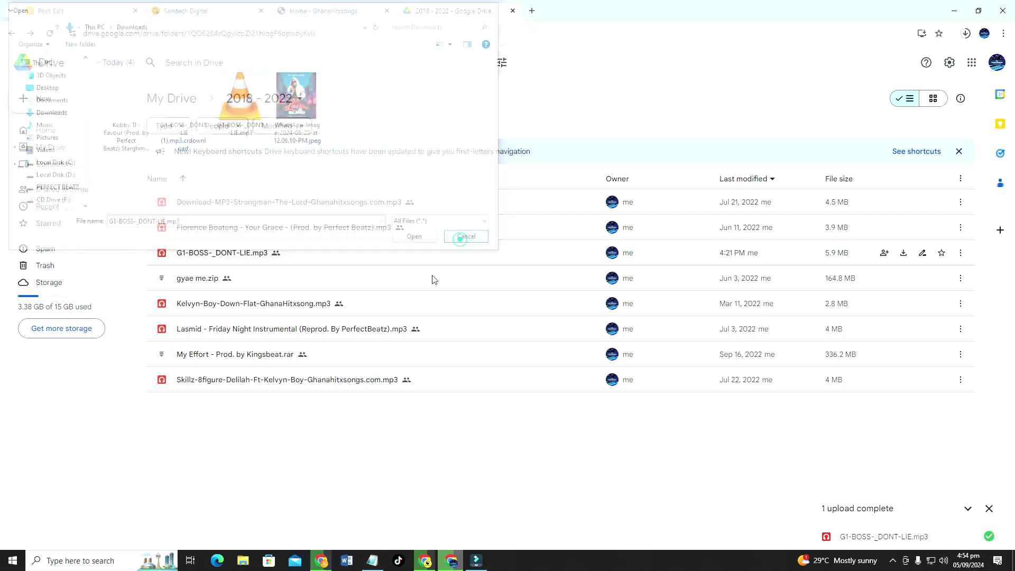
left_click(249, 257)
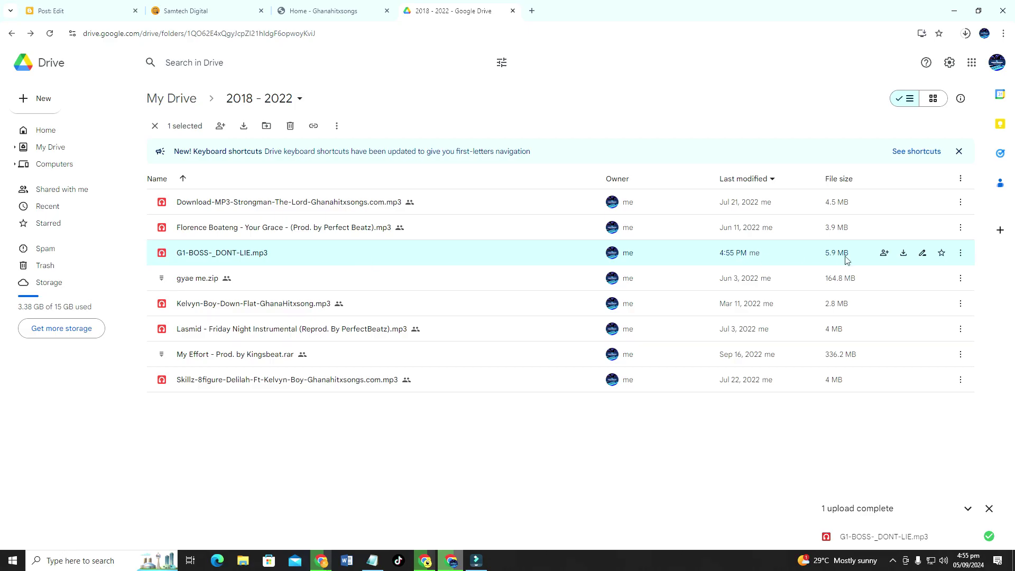
- Share G1-BOSS-_DONT-LIE.mp3 with Anyone with the link and copy its share link
left_click(884, 253)
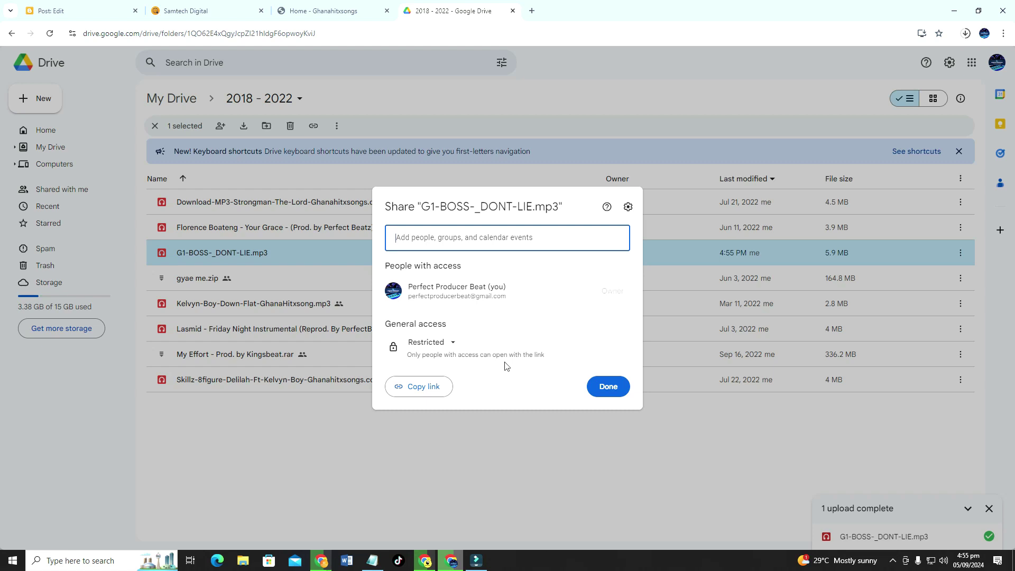
left_click(449, 344)
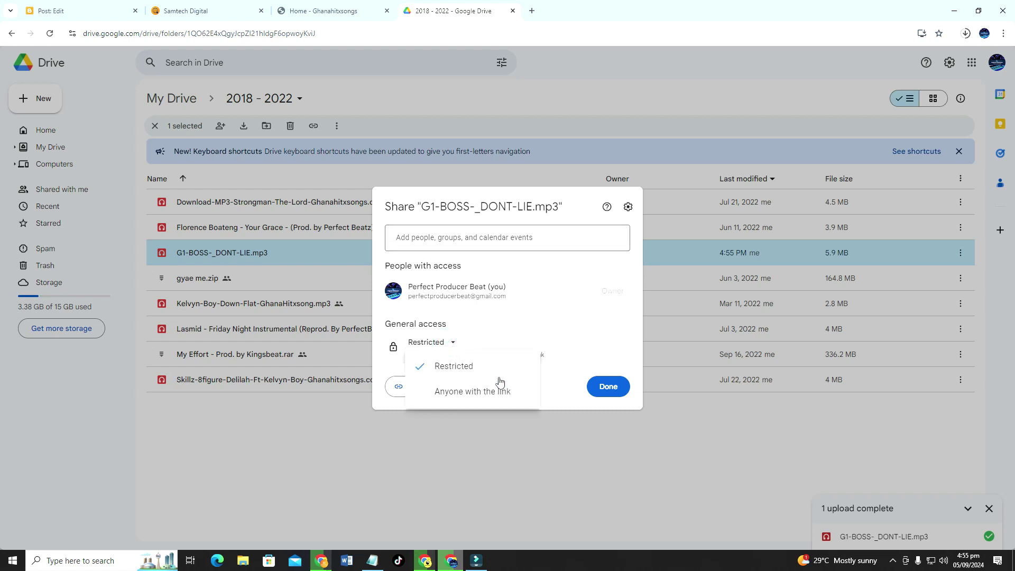
left_click(467, 396)
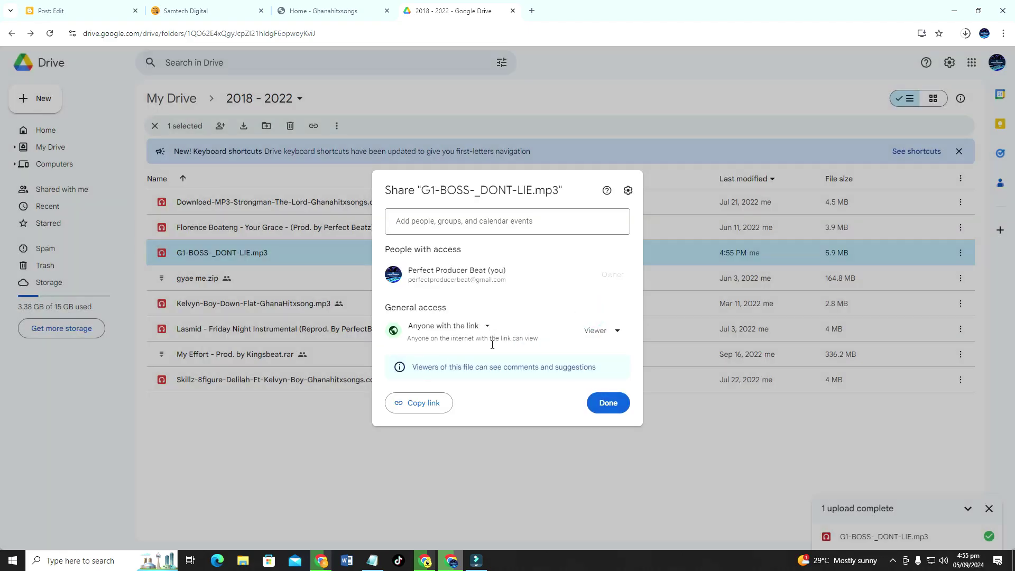
left_click(419, 406)
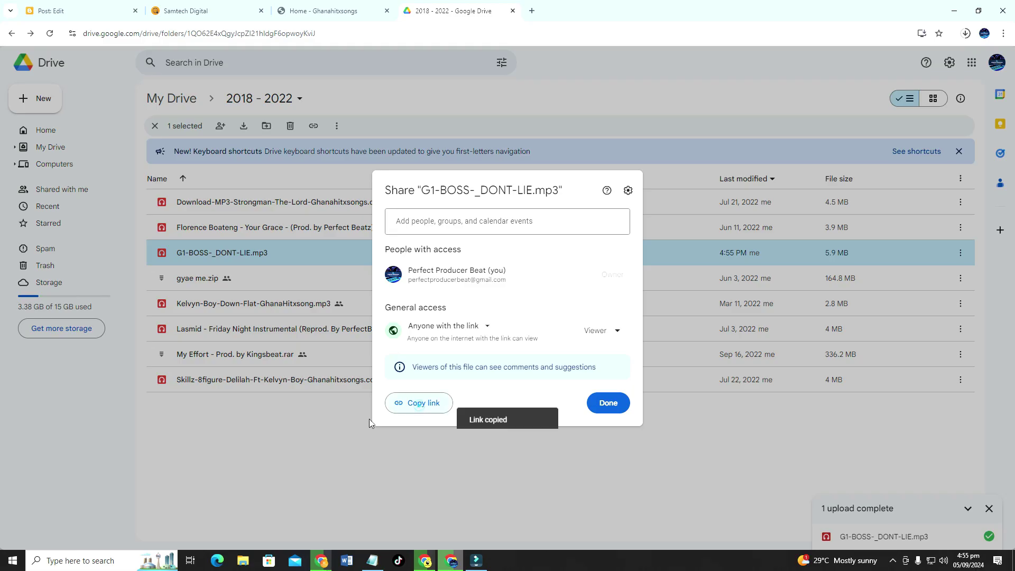
left_click(608, 403)
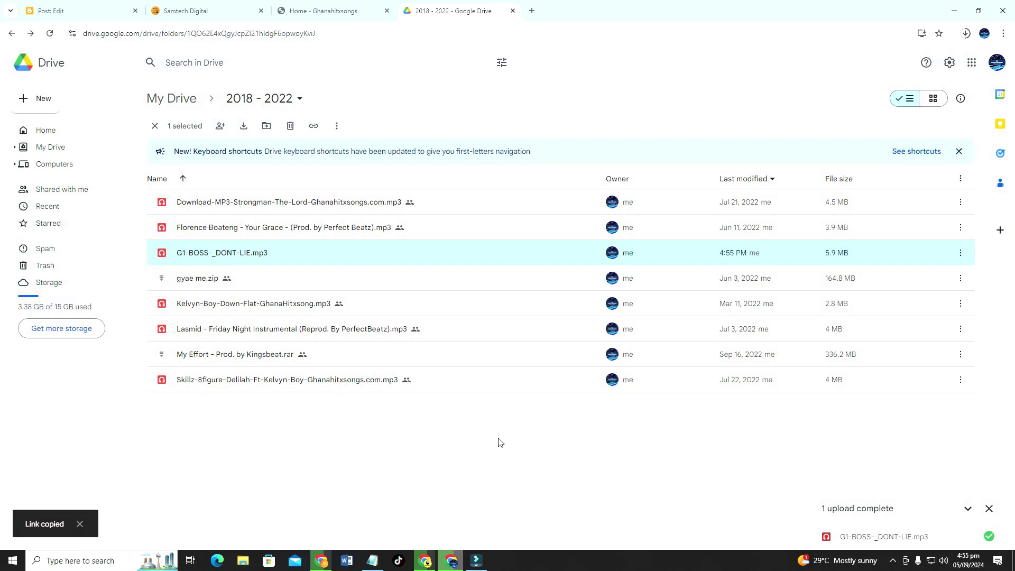
- Switch the Blogger post to HTML view with the caret after the final paragraph
left_click(84, 13)
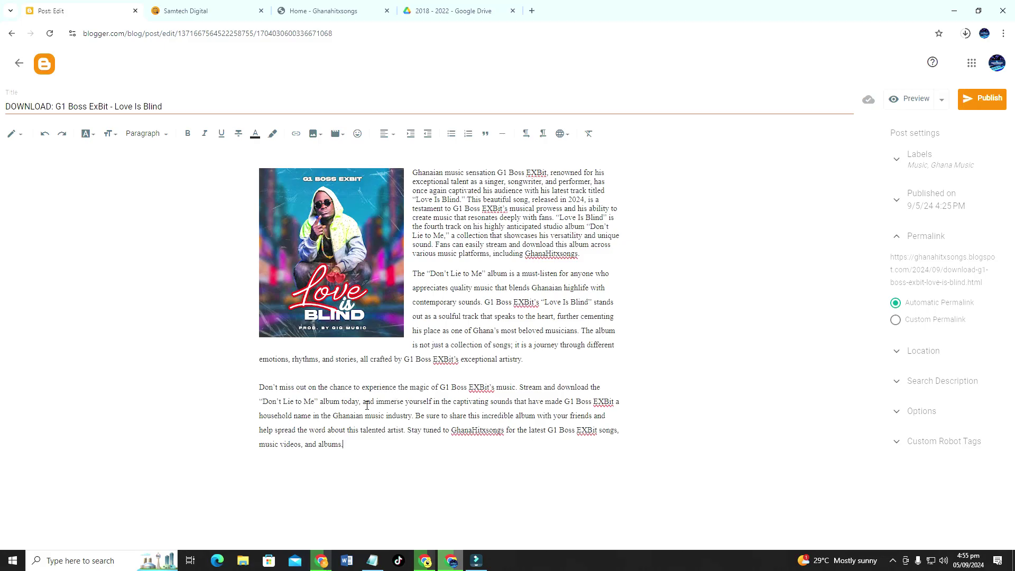
left_click(14, 134)
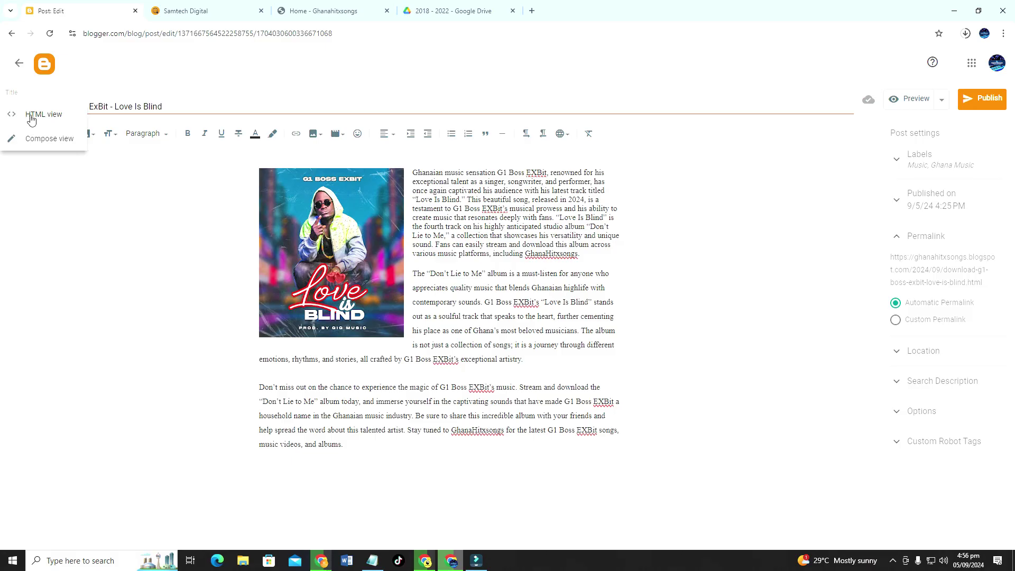
left_click(33, 120)
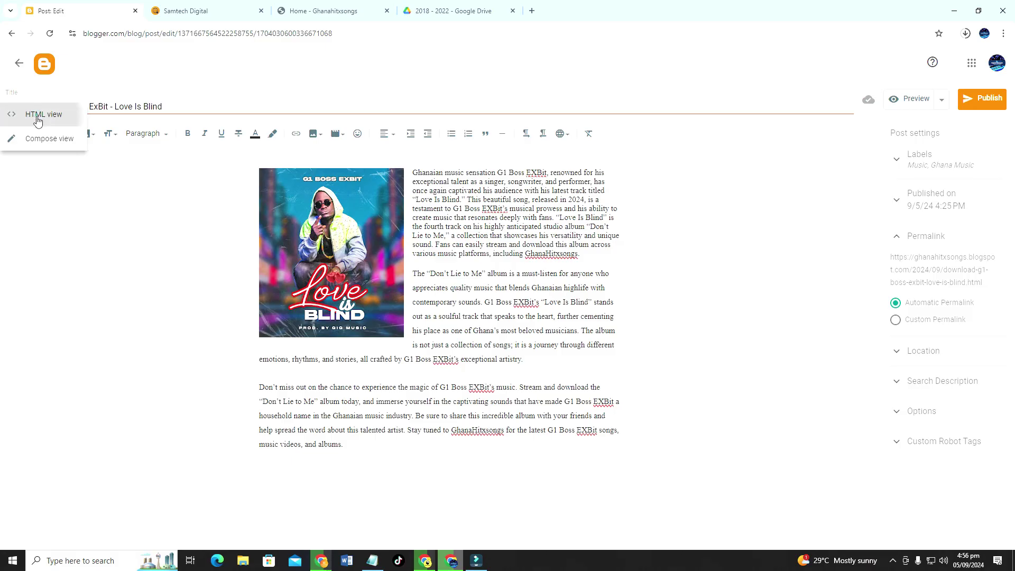
left_click(185, 277)
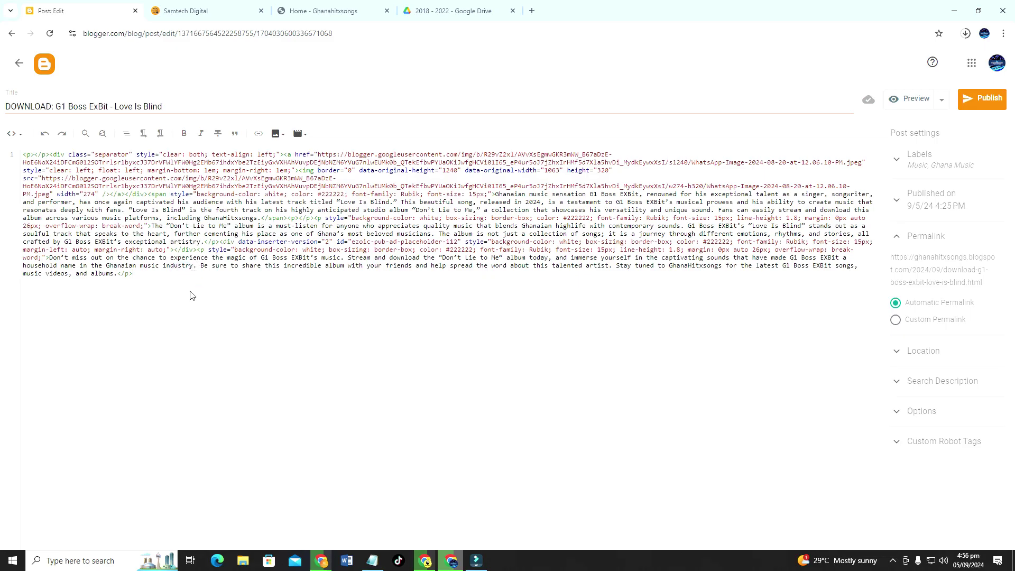
- Paste Notepad's iframe embed snippet on a new line at the end of the post's HTML
key("Return")
left_click(372, 559)
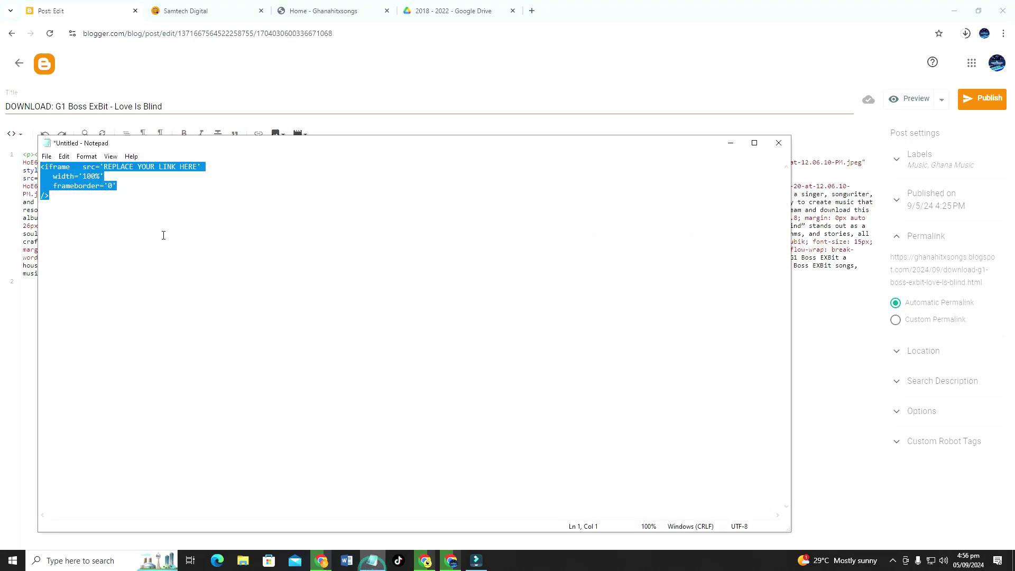
right_click(86, 183)
left_click(124, 213)
left_click_drag(267, 143, 596, 261)
left_click(69, 300)
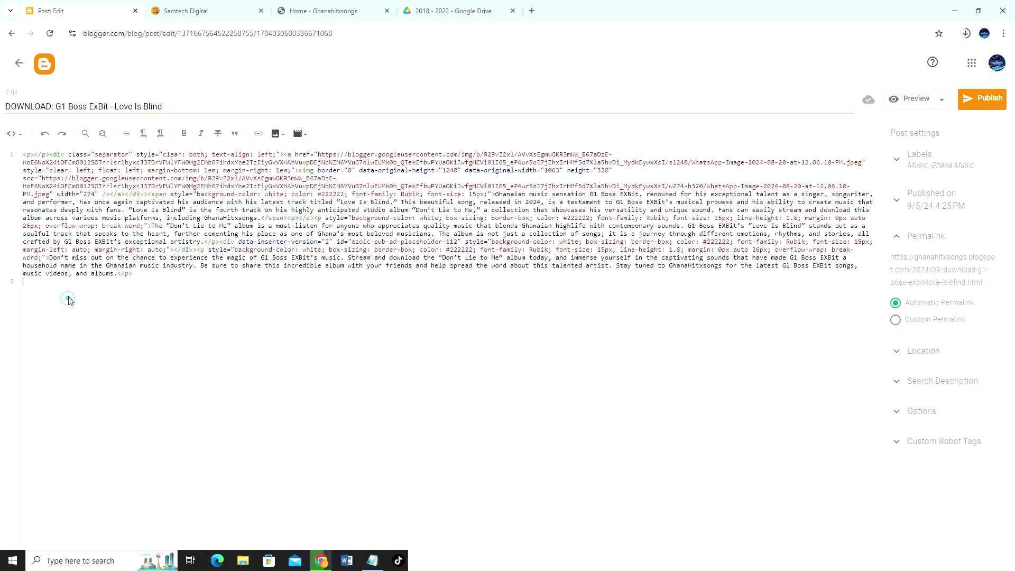
key("ctrl+v")
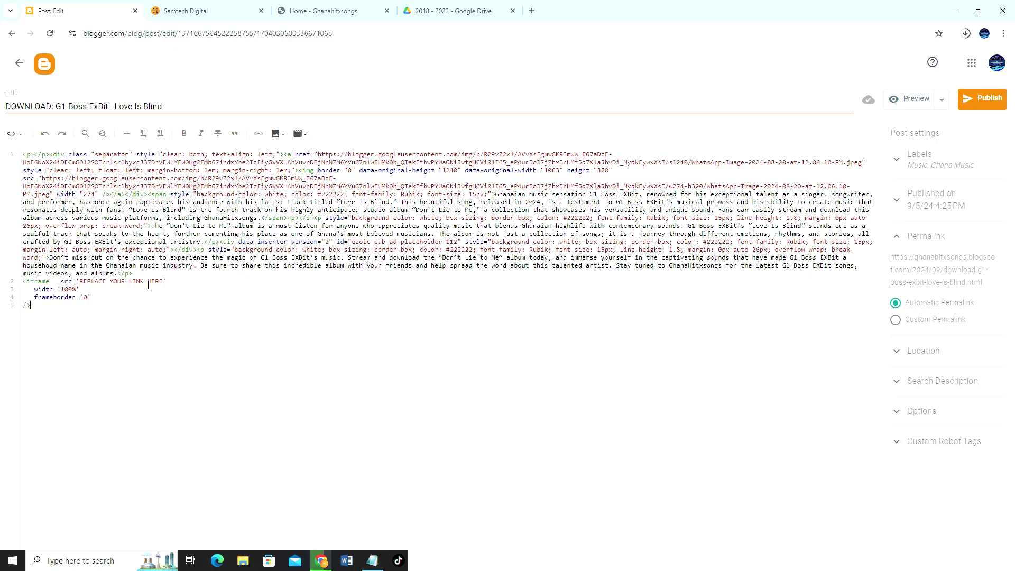
left_click(454, 11)
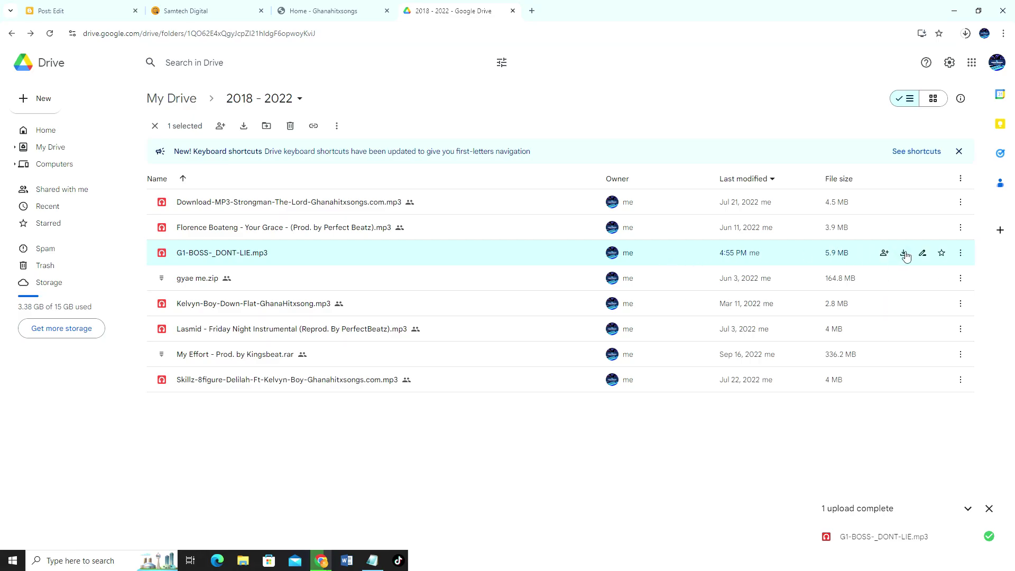
- Set G1-BOSS-_DONT-LIE.mp3 general access to Anyone with the link (Viewer) and copy the link
left_click(885, 253)
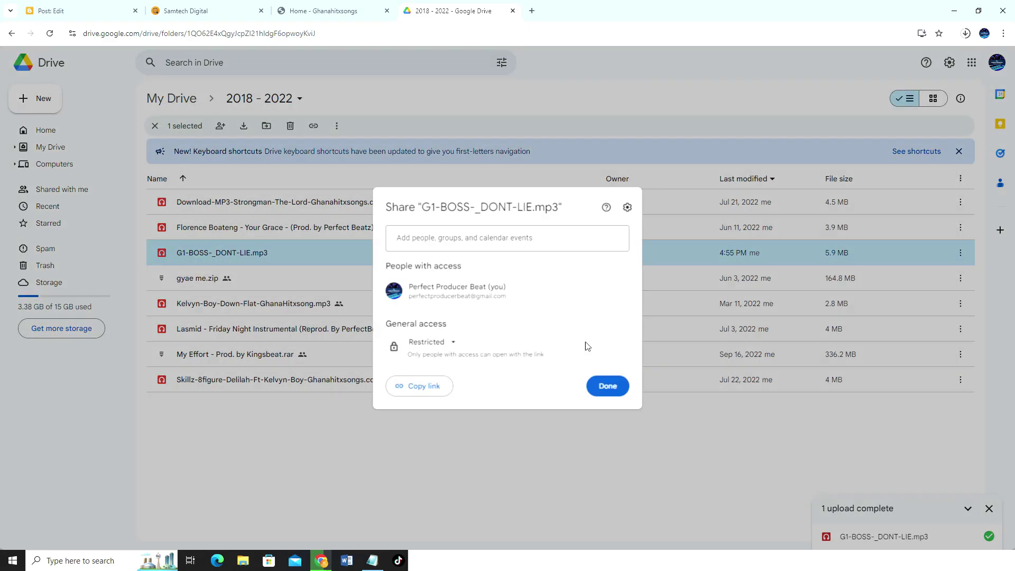
left_click(418, 386)
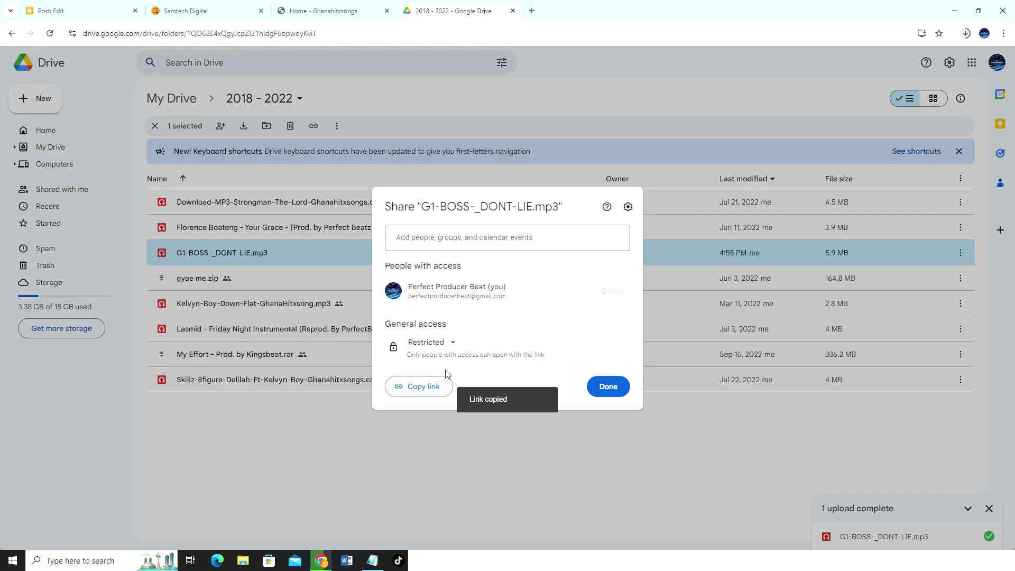
left_click(431, 343)
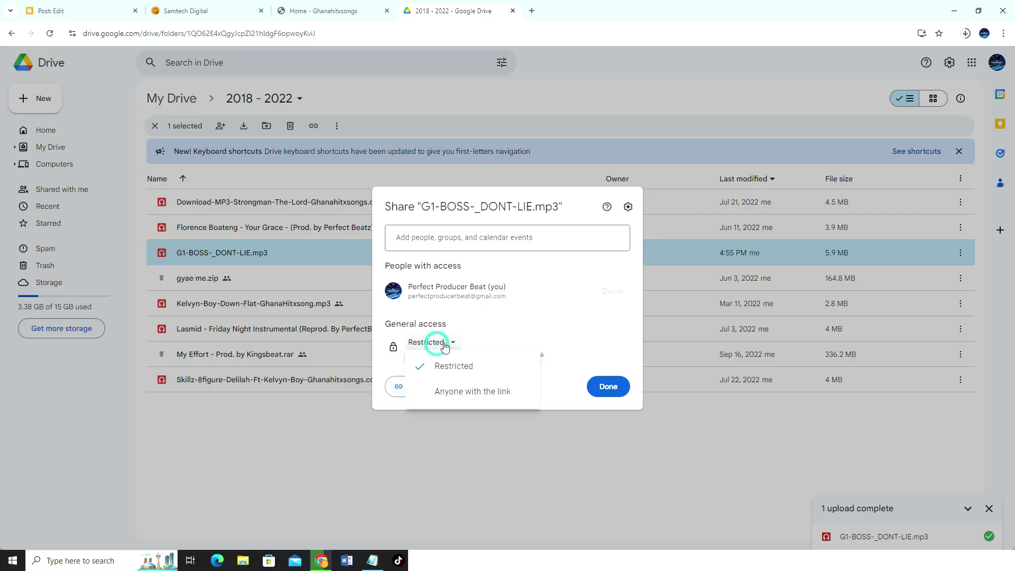
left_click(472, 398)
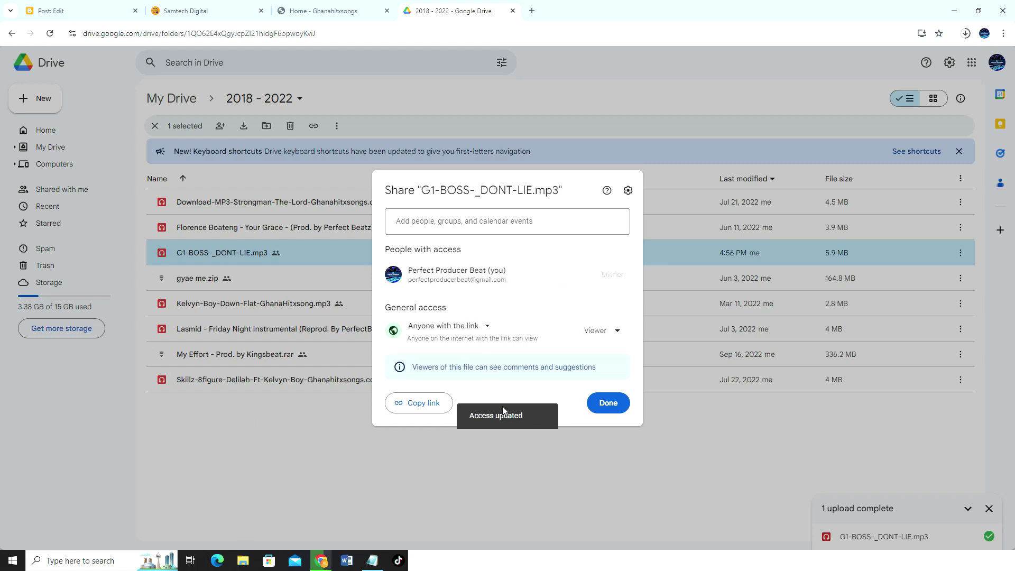
left_click(419, 406)
left_click(608, 404)
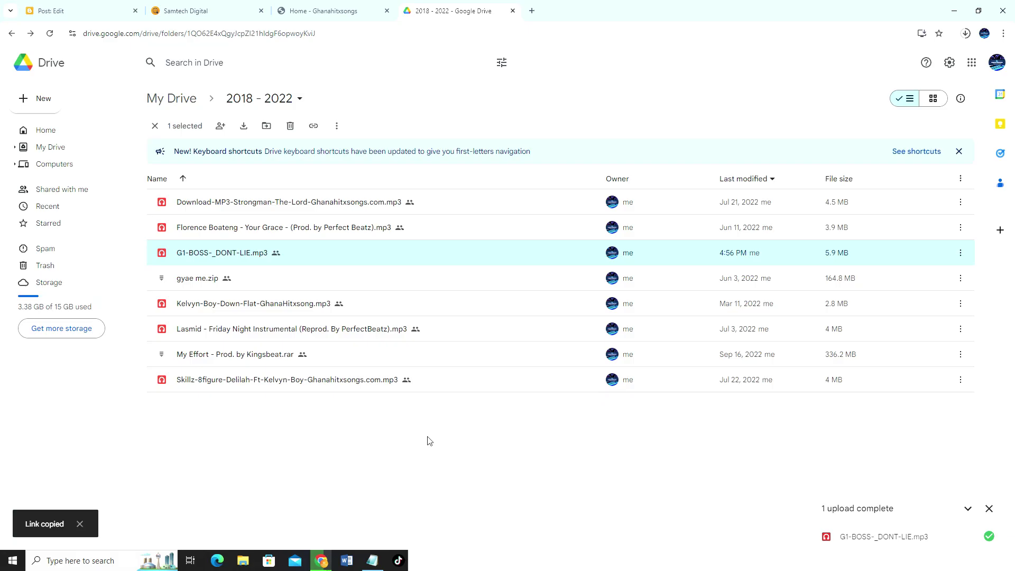
- Replace the iframe's REPLACE YOUR LINK HERE placeholder with the Drive link, changing 'view' to 'preview'
left_click(80, 11)
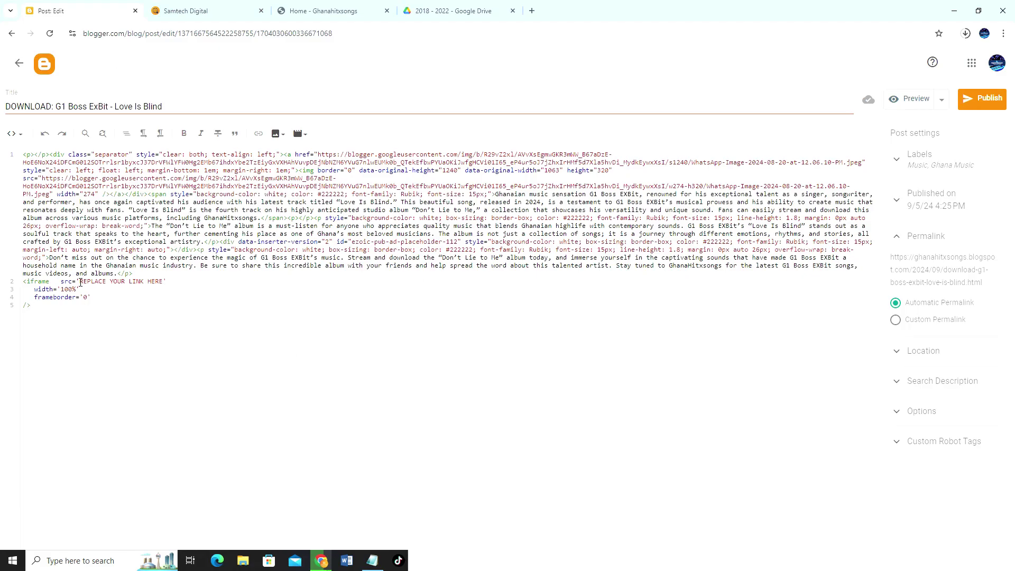
left_click_drag(79, 281, 145, 284)
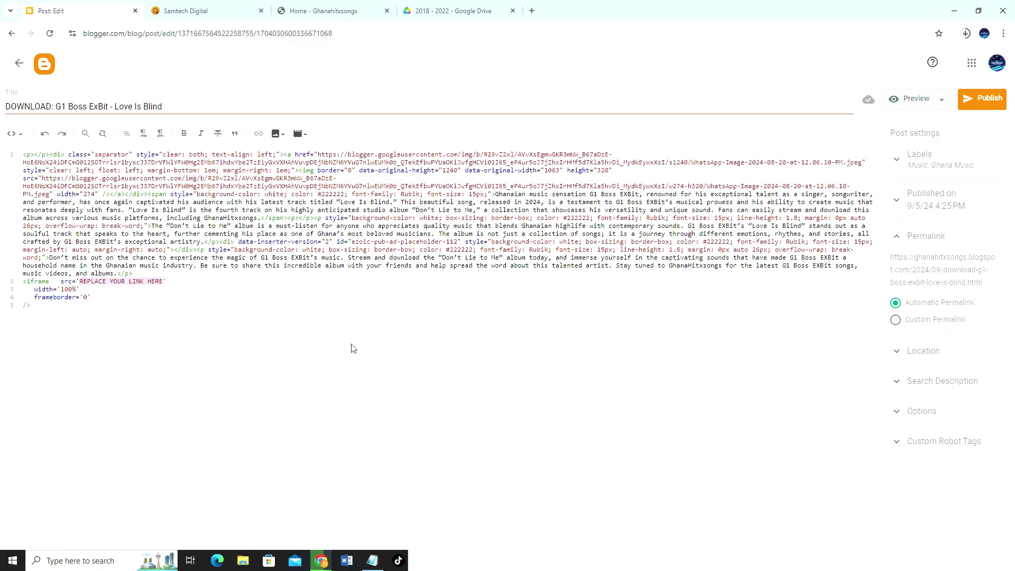
key("ctrl+v")
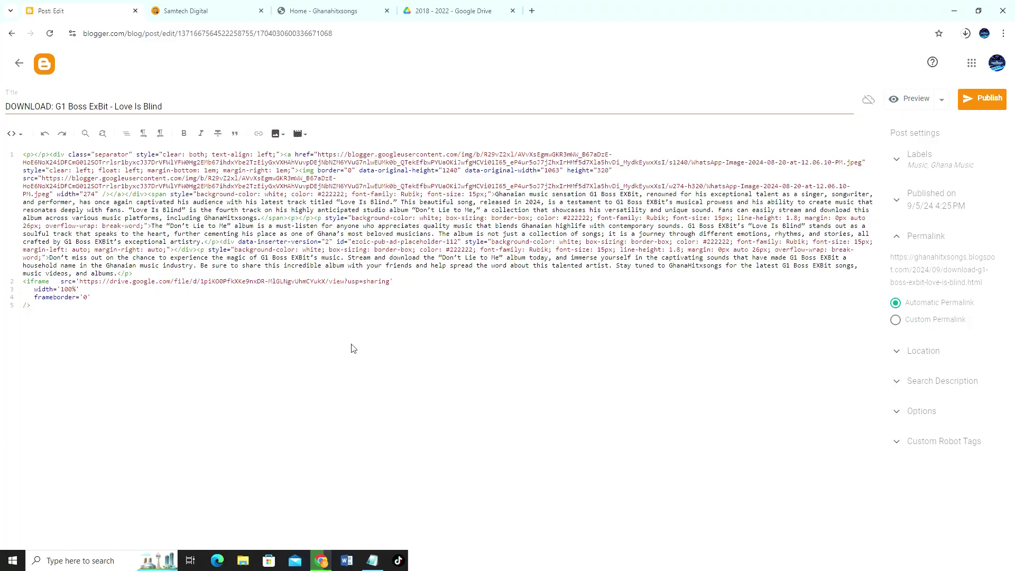
left_click(331, 283)
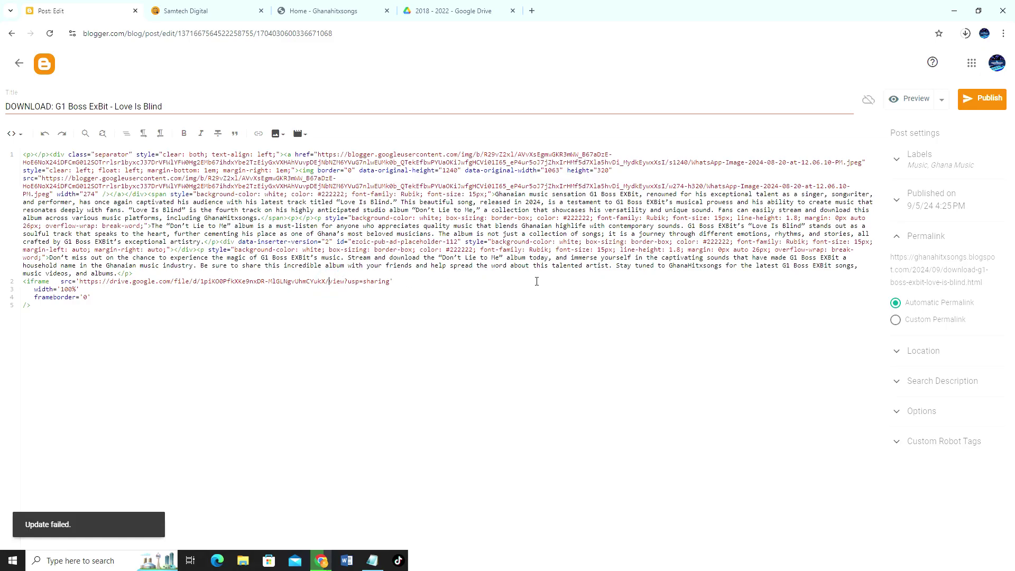
type("pre")
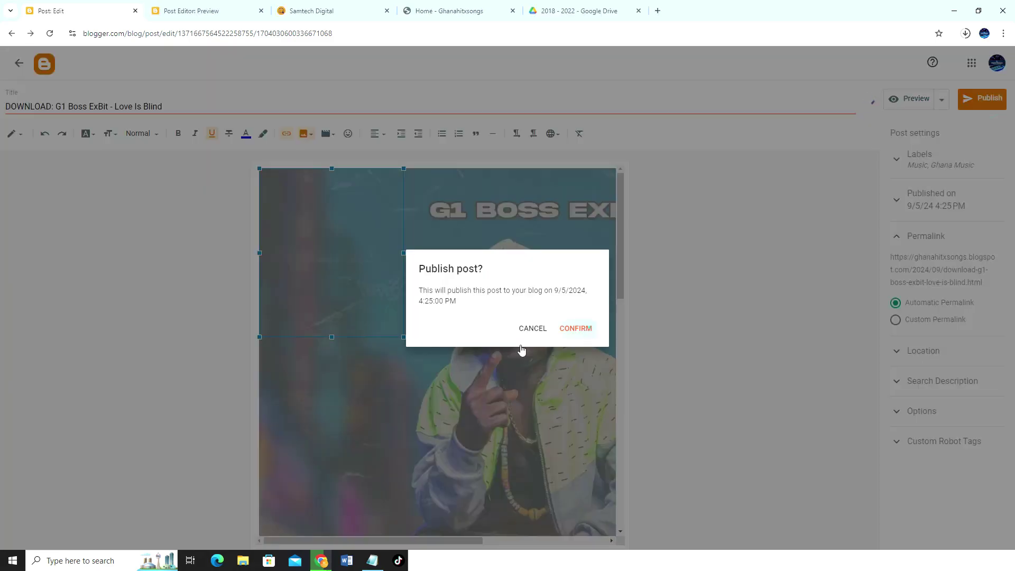
- Confirm publishing the Love Is Blind post and view the live Ghanahitxsongs blog
left_click(580, 329)
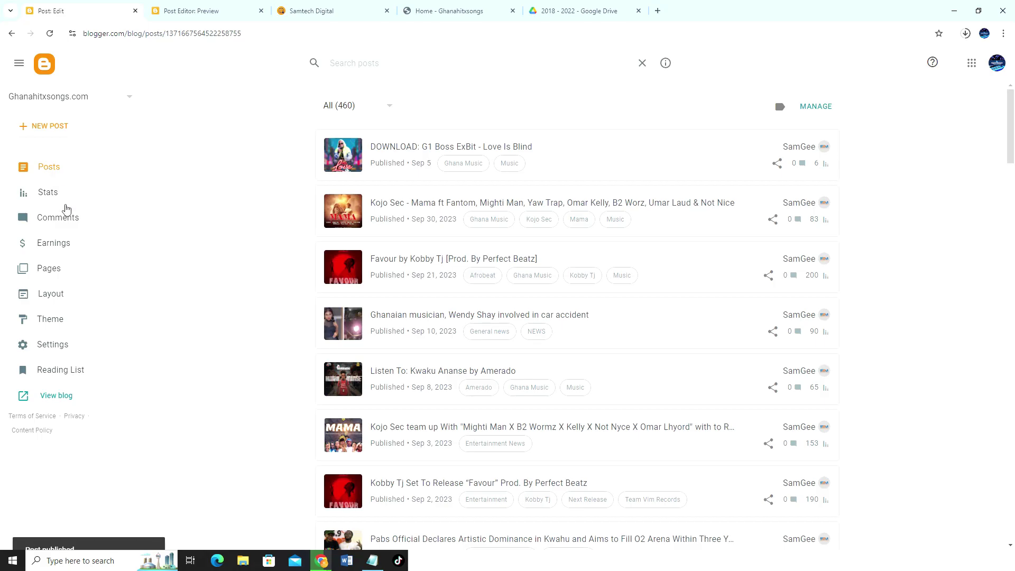
left_click(57, 395)
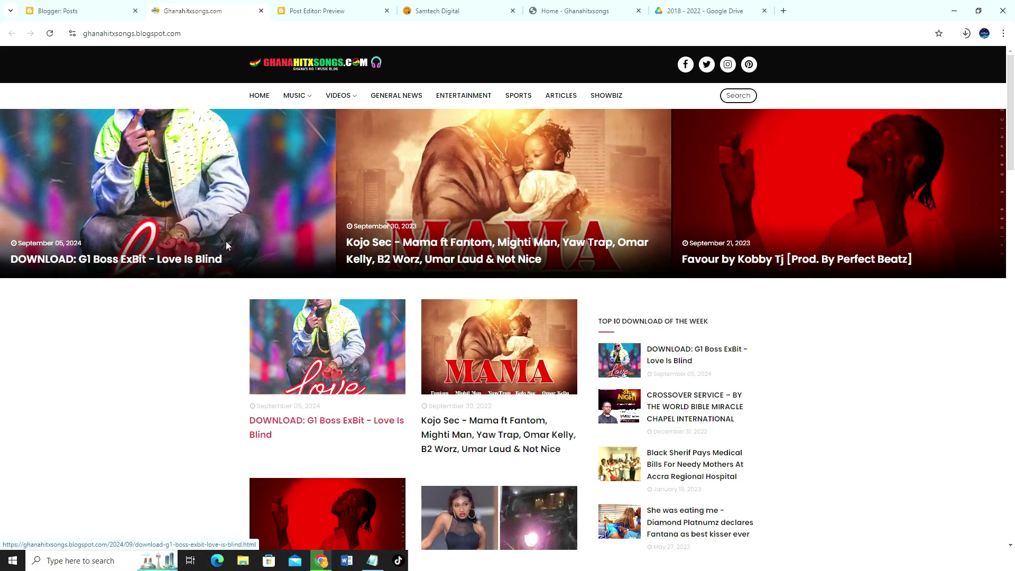
- Open the 'G1 Boss ExBit - Love Is Blind' post and confirm its embedded MP3 plays and pauses
left_click(327, 360)
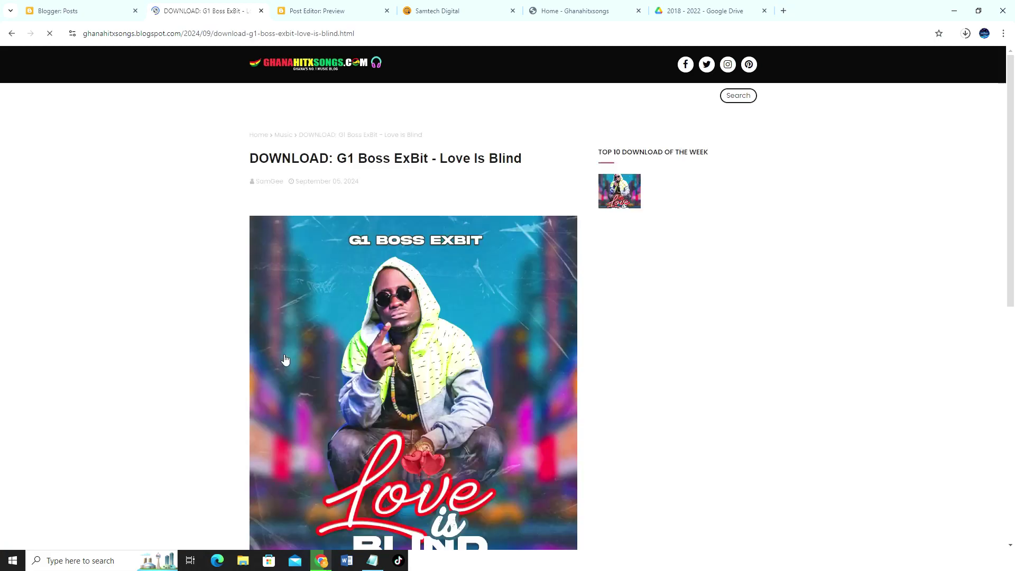
scroll(317, 353, "down", 10)
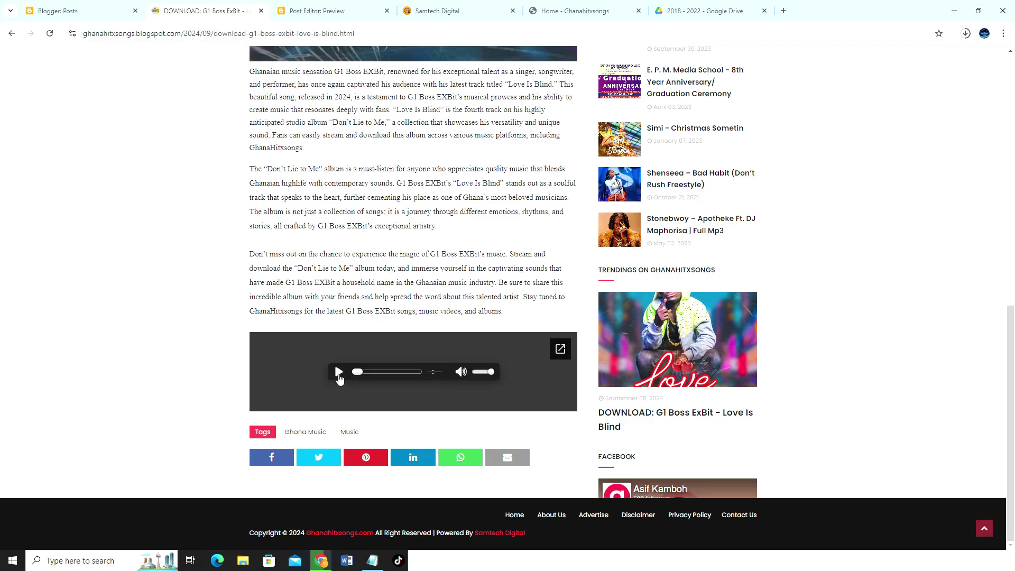
left_click(338, 372)
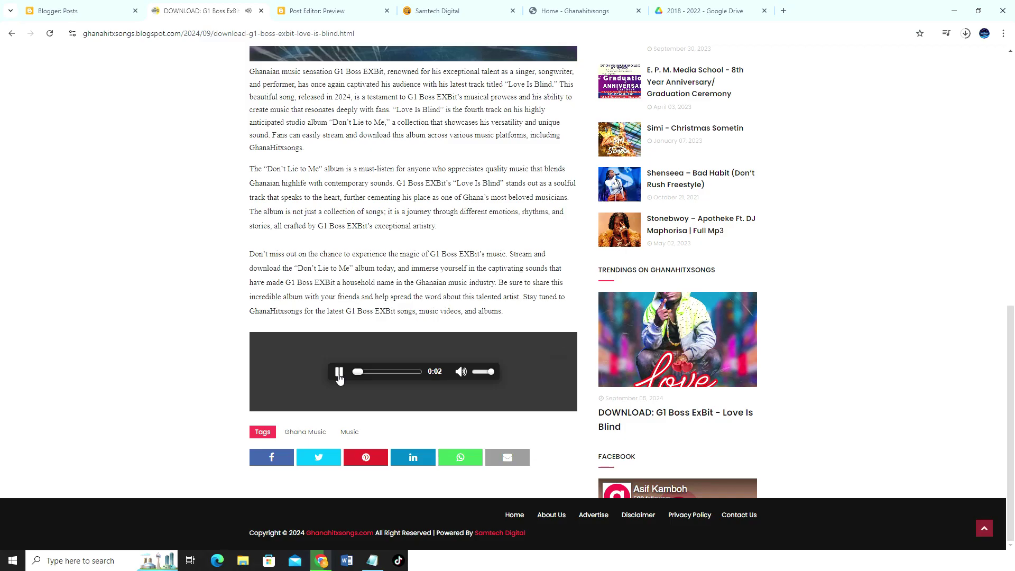
left_click(339, 374)
scroll(355, 386, "up", 6)
scroll(525, 384, "up", 4)
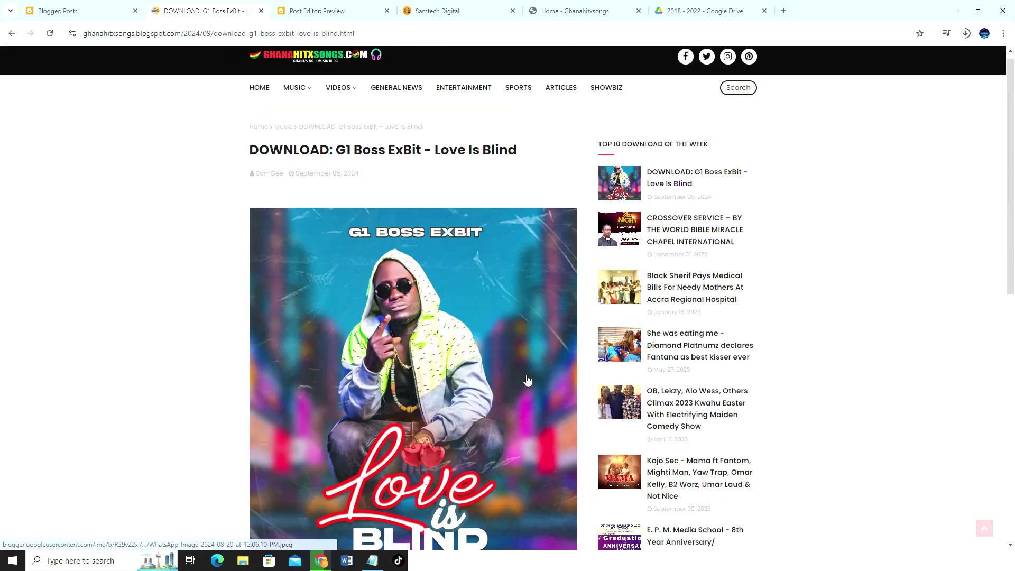